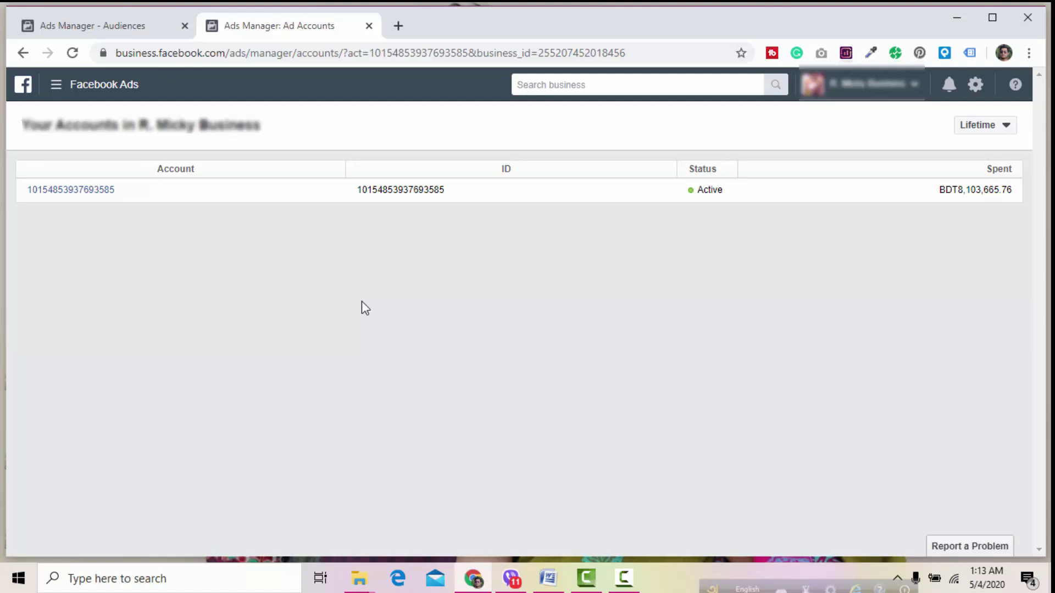
- Display the full list of Facebook Ads tools, and switch to the open Audiences page
click(58, 88)
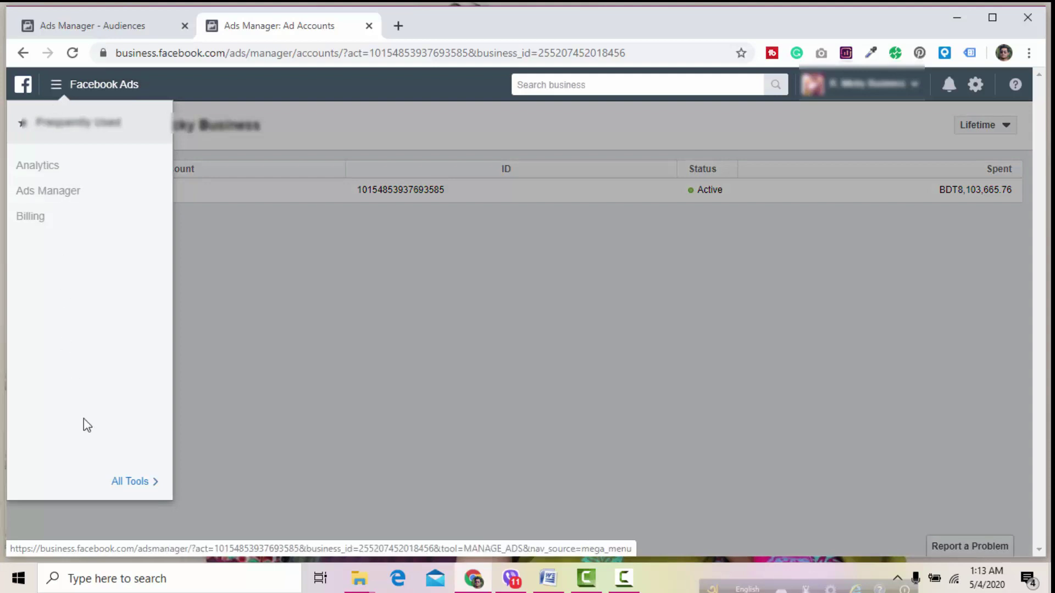
click(122, 482)
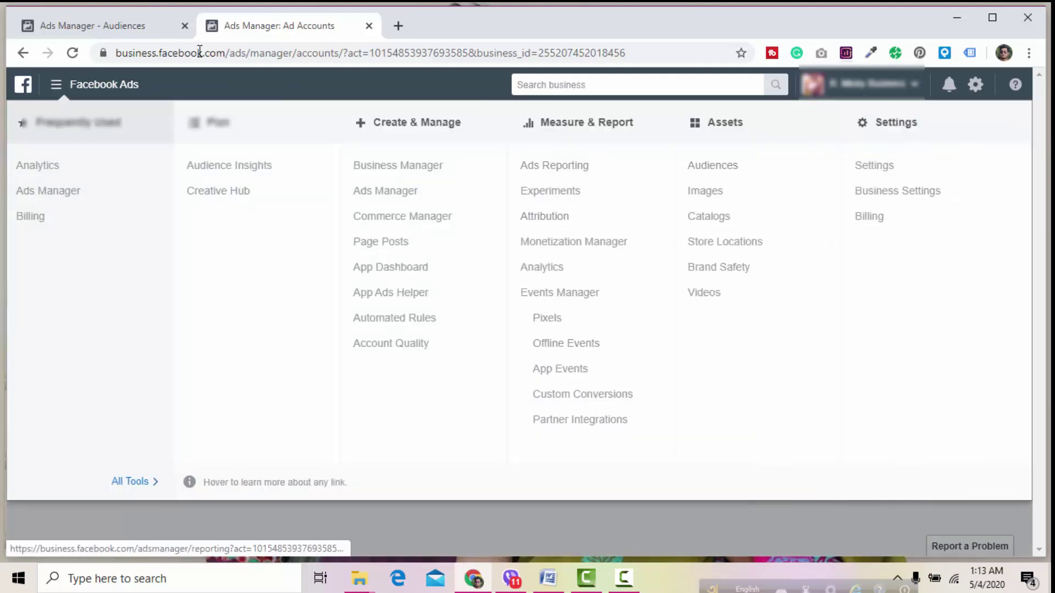
click(125, 24)
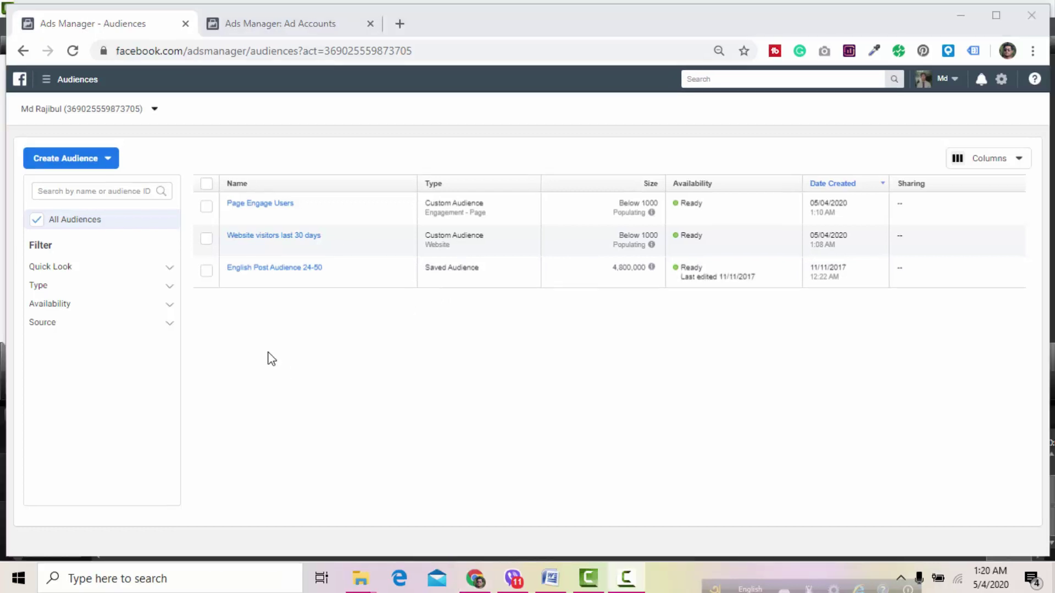
- Start a lookalike audience, examine the source types for a new Custom Audience source, and close the dialog
click(107, 164)
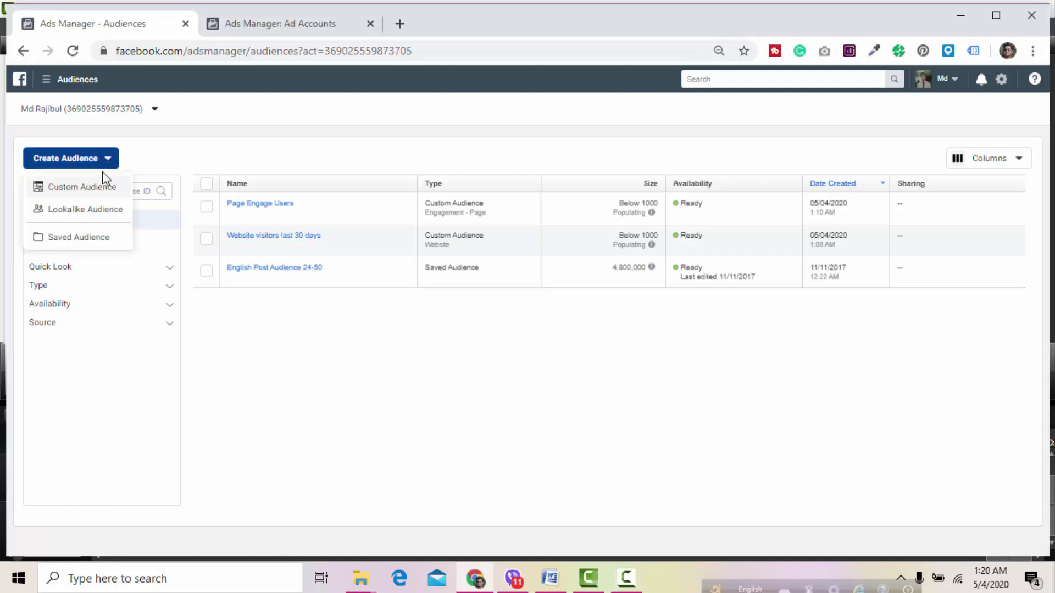
click(92, 217)
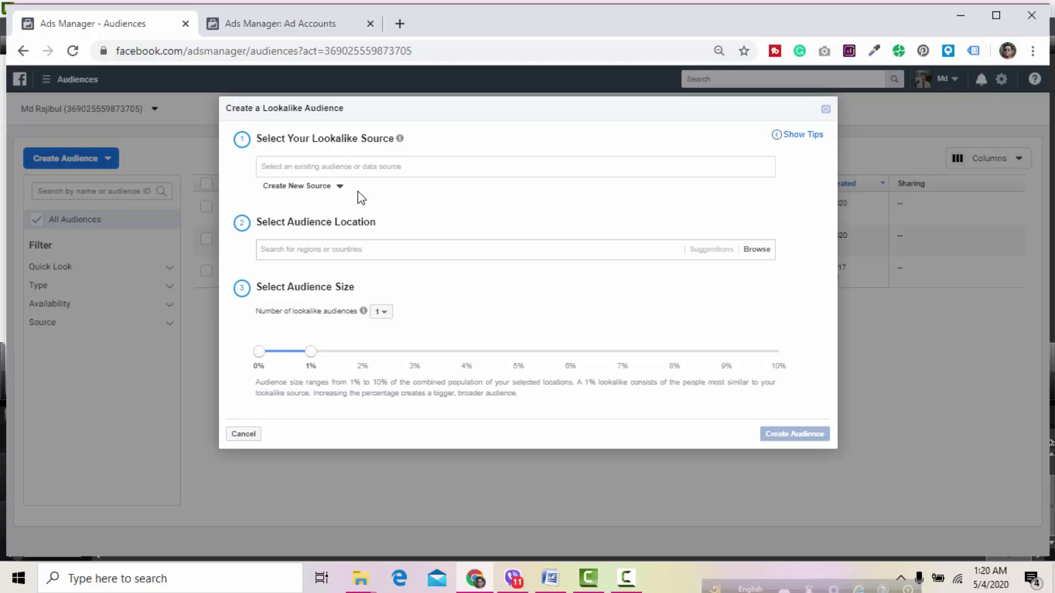
click(305, 192)
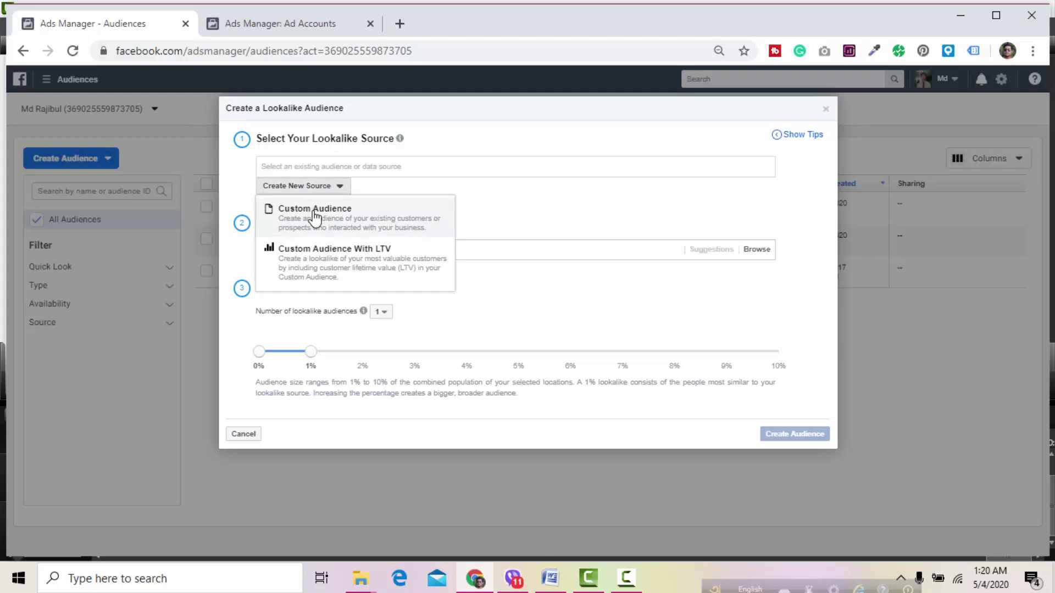
click(315, 217)
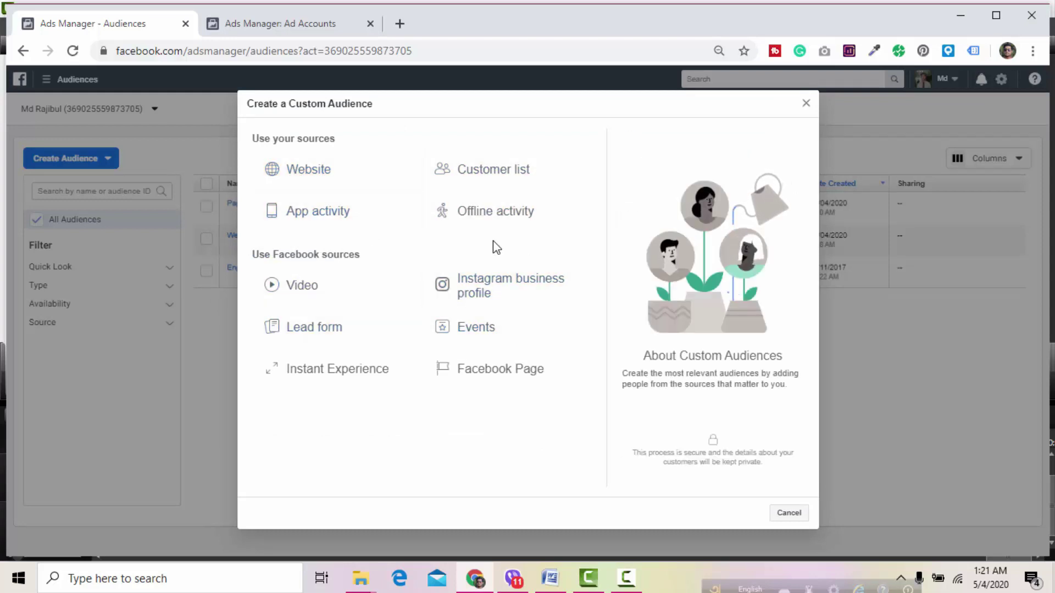
click(806, 104)
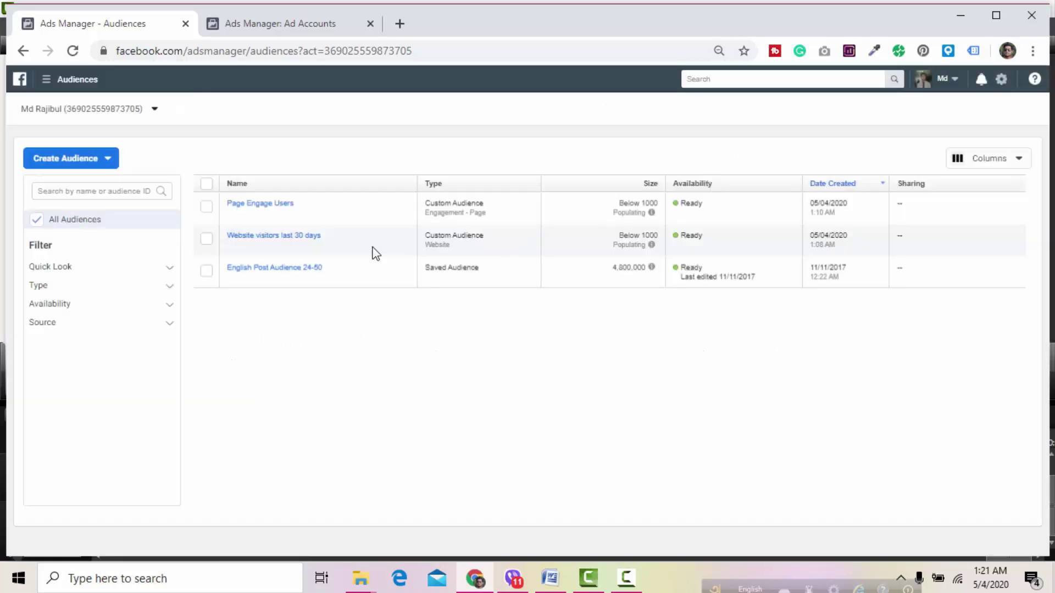
- Check which further actions, including Create Lookalike, are available for the saved audience English Post Audience 24-50, and deselect it
click(86, 160)
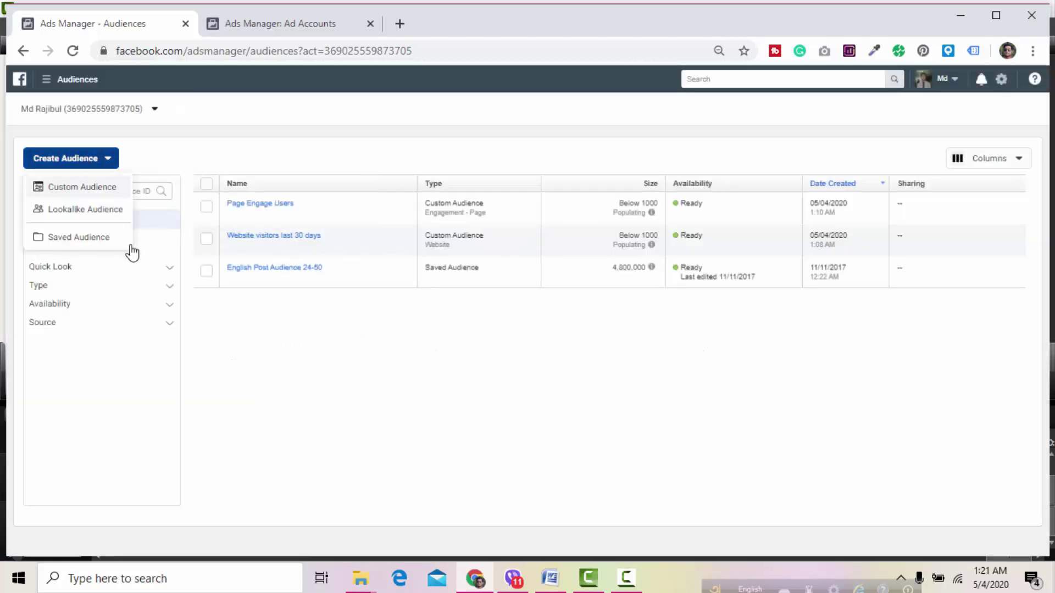
click(282, 365)
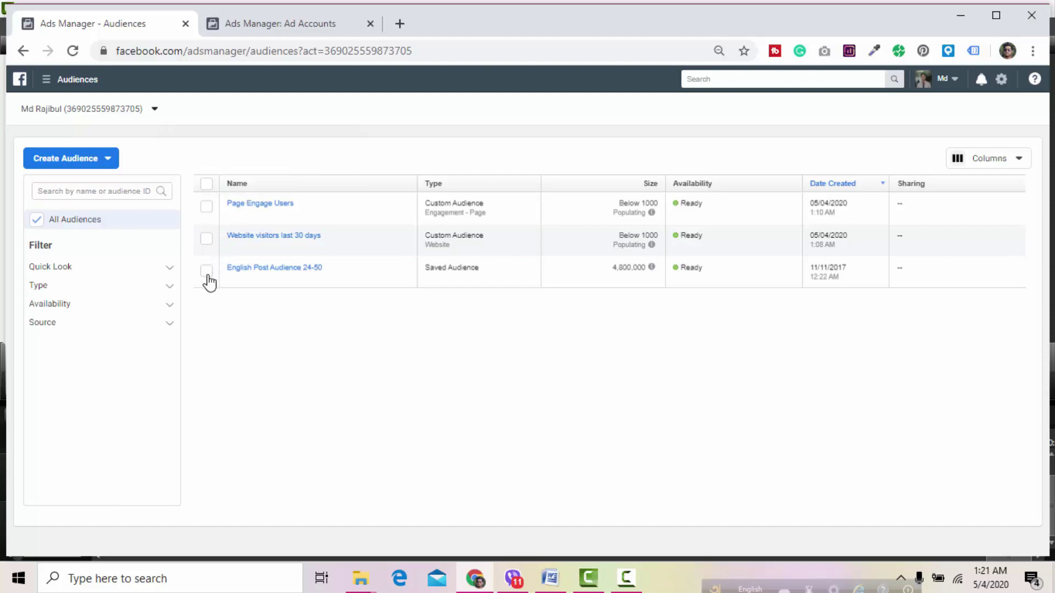
mouse_move(250, 276)
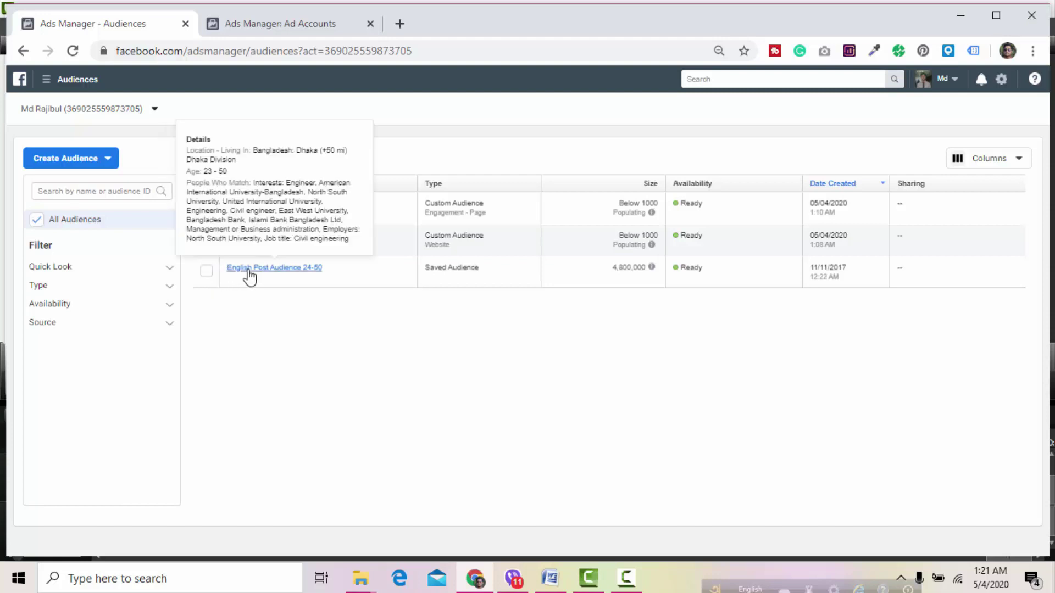
click(206, 272)
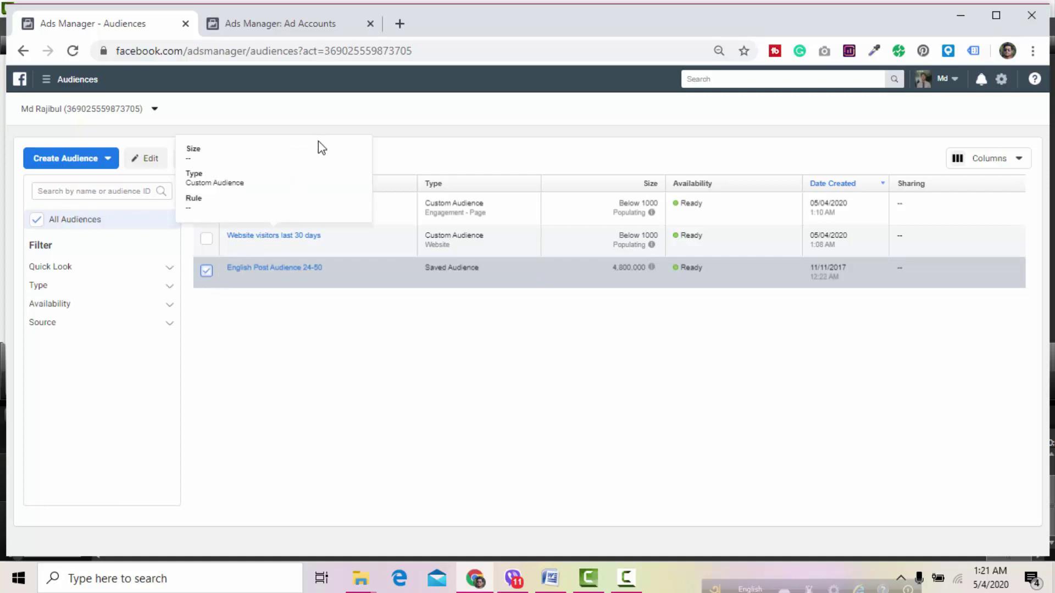
click(301, 160)
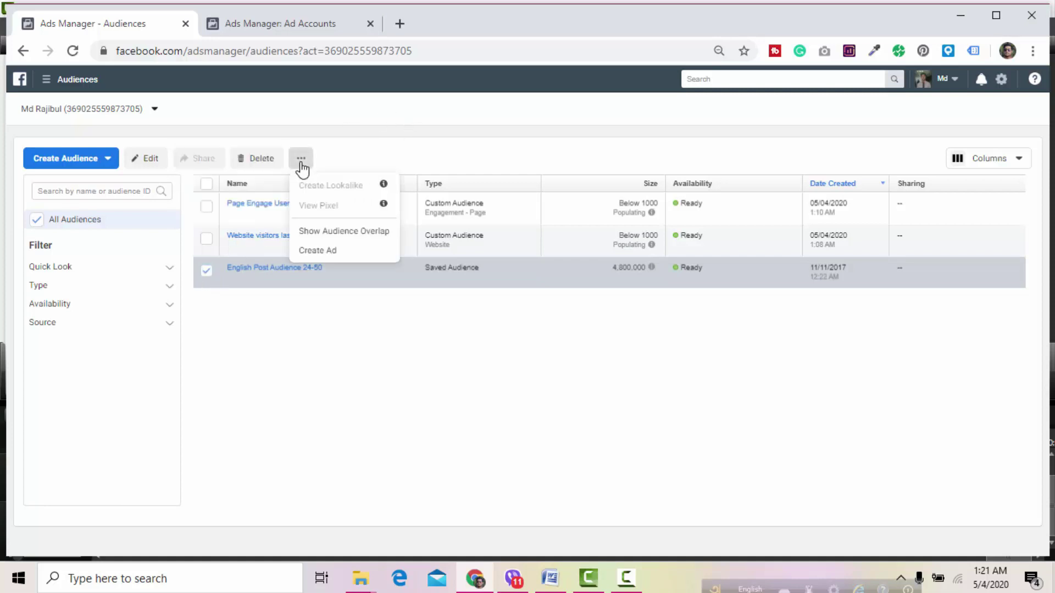
mouse_move(385, 188)
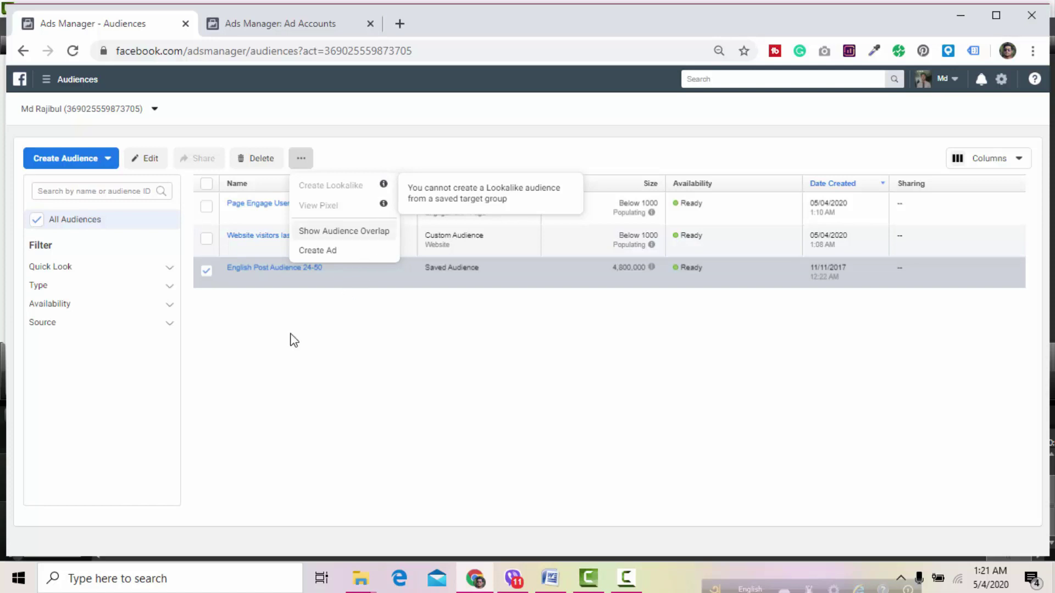
click(201, 283)
click(223, 256)
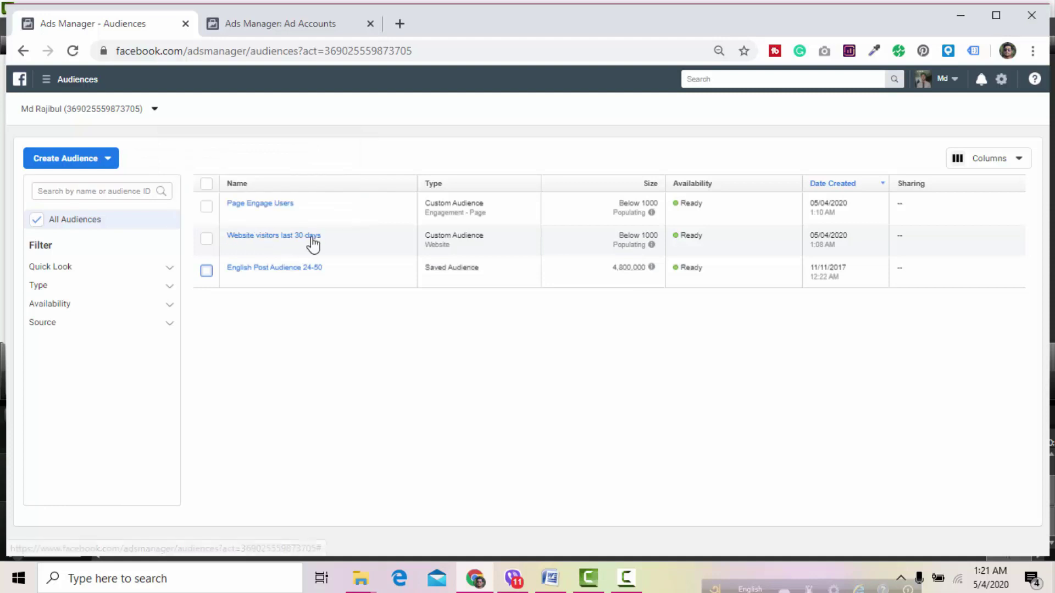
- Check which further actions are available for the Website visitors last 30 days audience, and deselect it
click(208, 241)
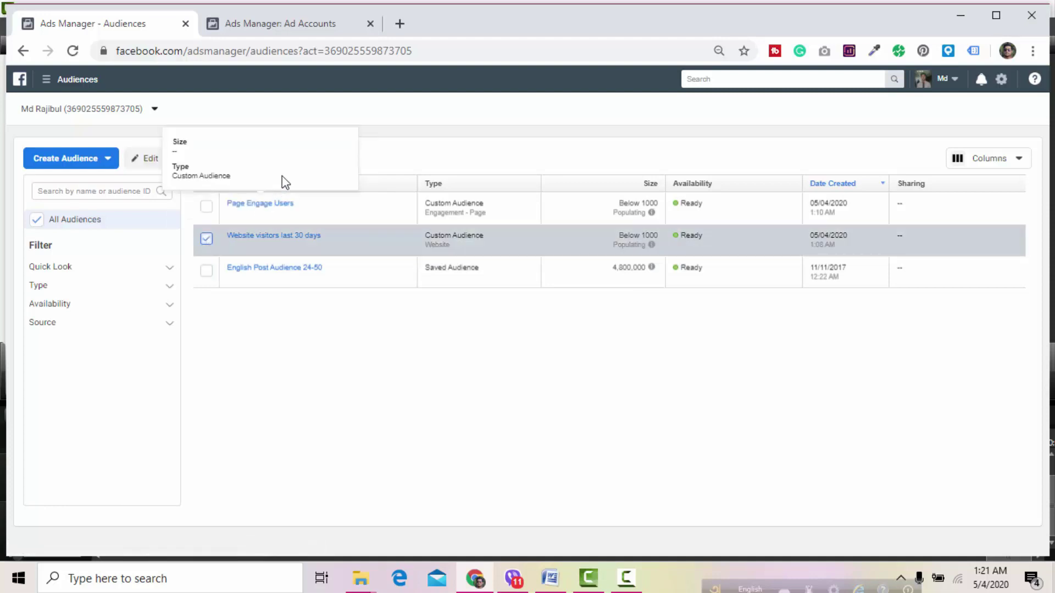
click(303, 159)
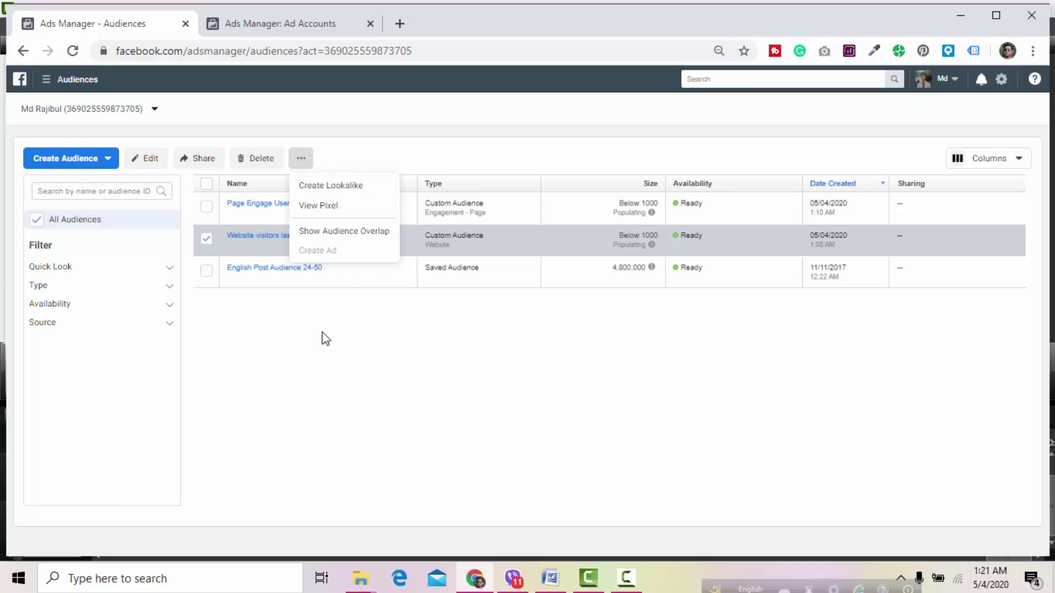
mouse_move(272, 267)
click(207, 239)
- Start a new lookalike audience and look through its value-based sources
click(101, 164)
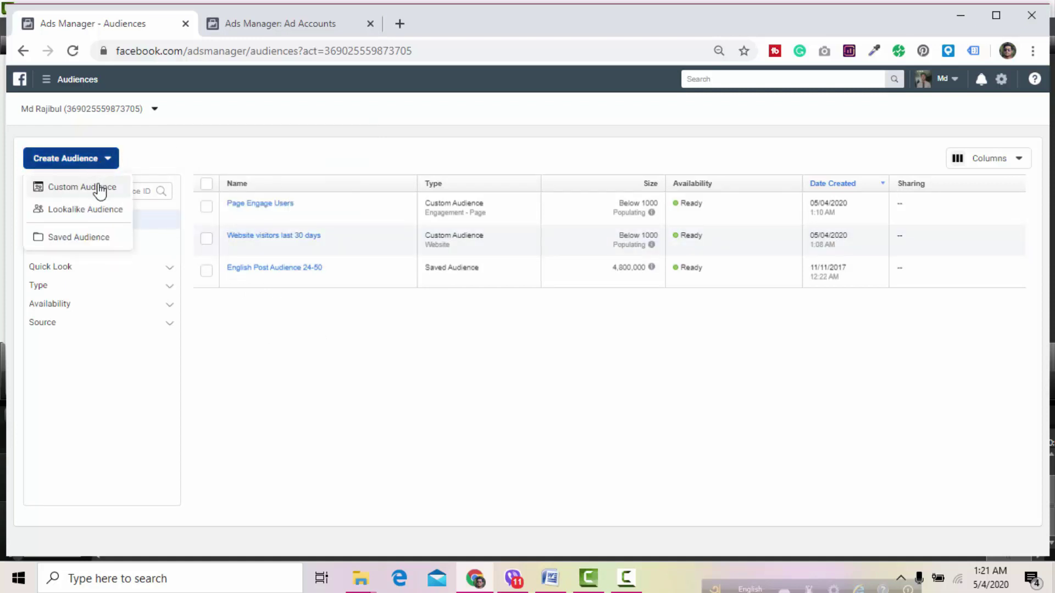
click(96, 211)
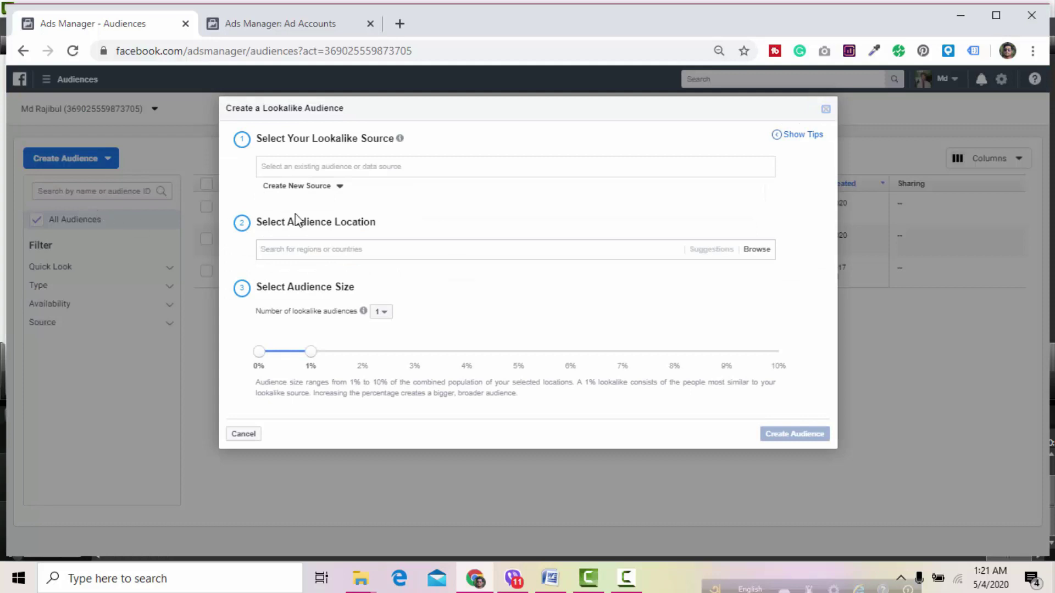
click(322, 167)
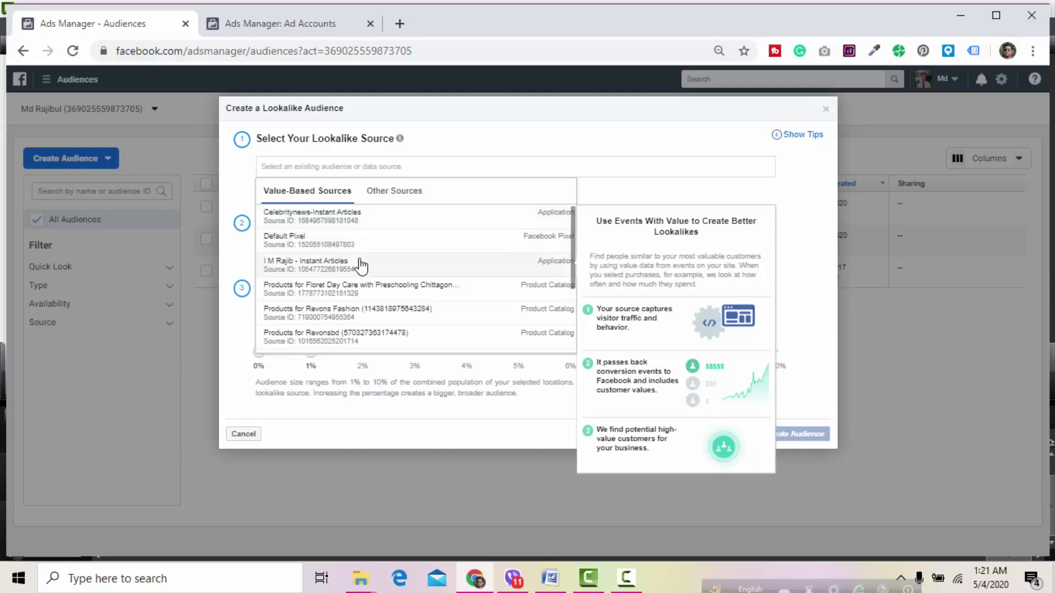
scroll(345, 269, down, 3)
scroll(345, 269, up, 3)
scroll(344, 269, down, 3)
scroll(345, 269, up, 3)
- Look through the other lookalike sources for pages and custom audiences, and close the lookalike dialog
click(388, 195)
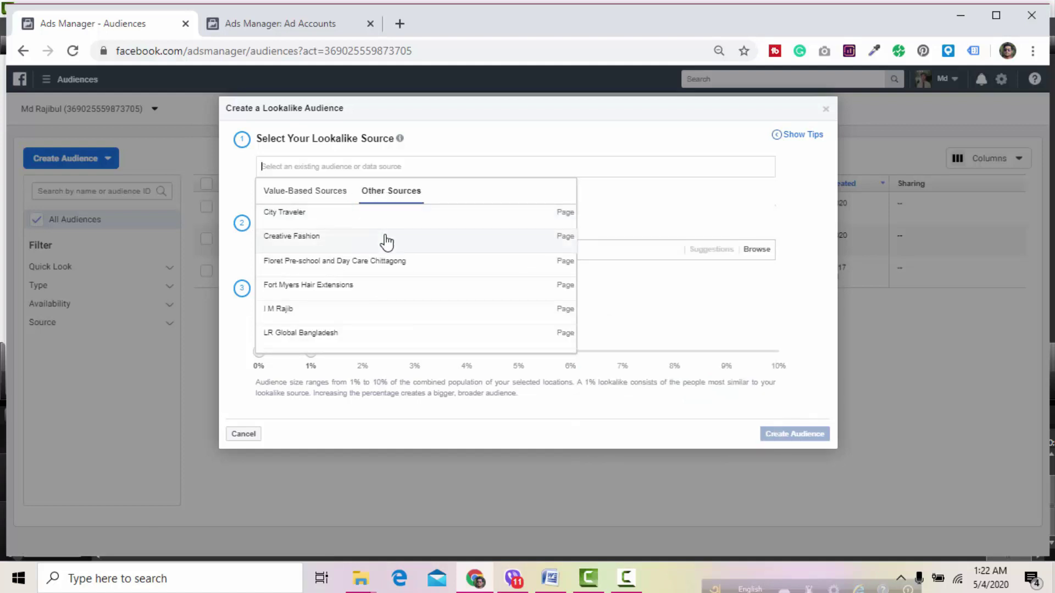
scroll(387, 242, down, 3)
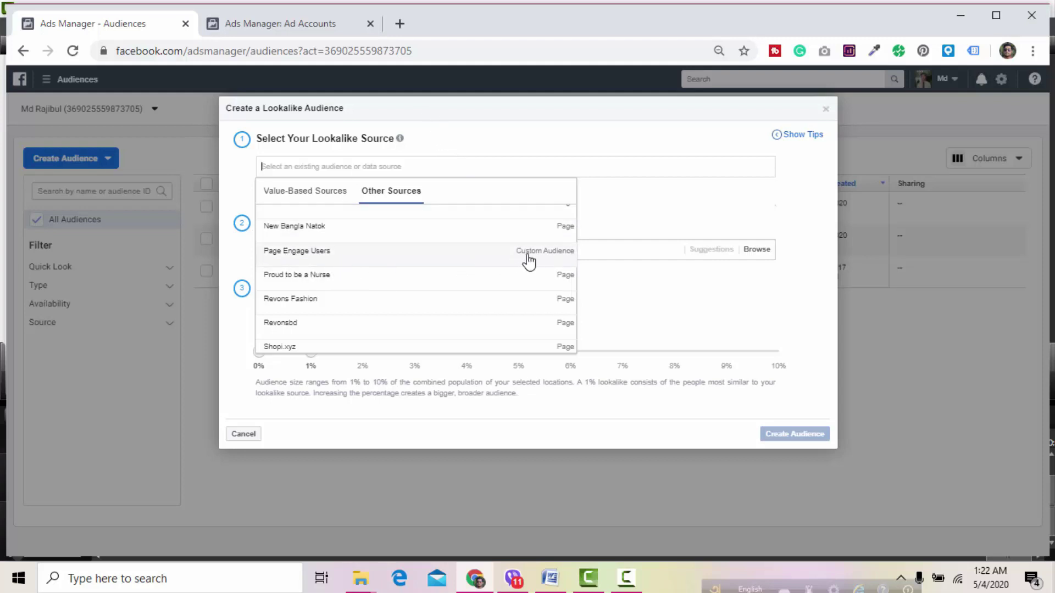
scroll(547, 263, down, 1)
scroll(546, 262, down, 3)
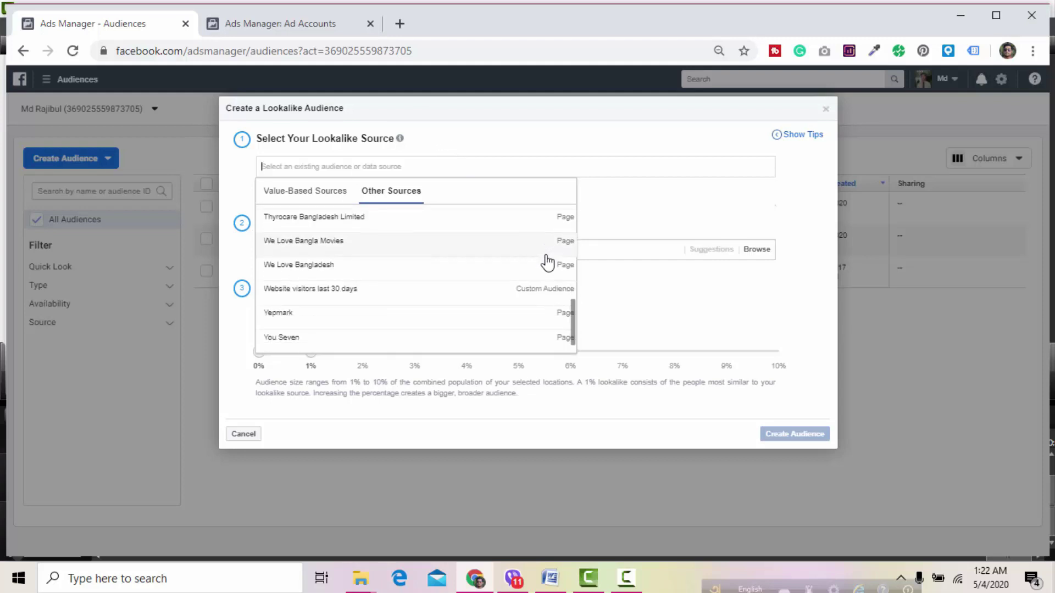
scroll(547, 263, down, 1)
scroll(546, 263, up, 2)
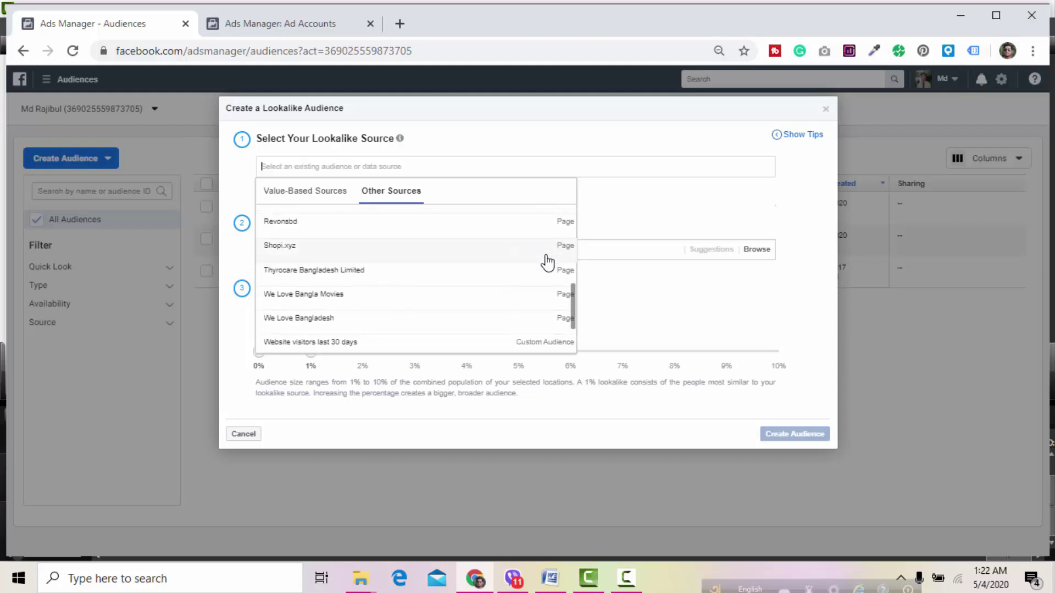
scroll(546, 263, up, 5)
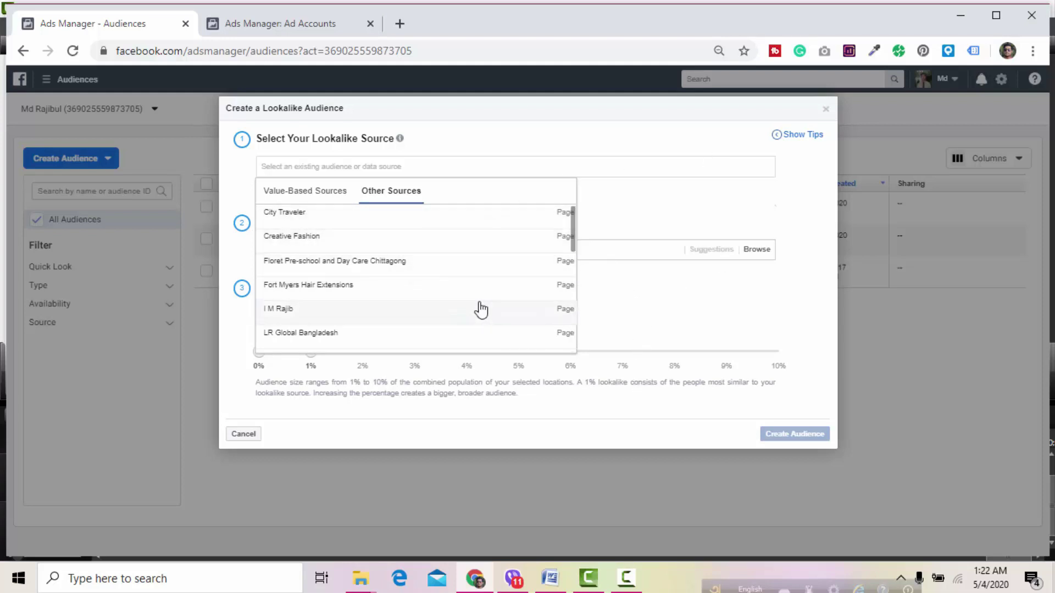
click(826, 109)
click(826, 110)
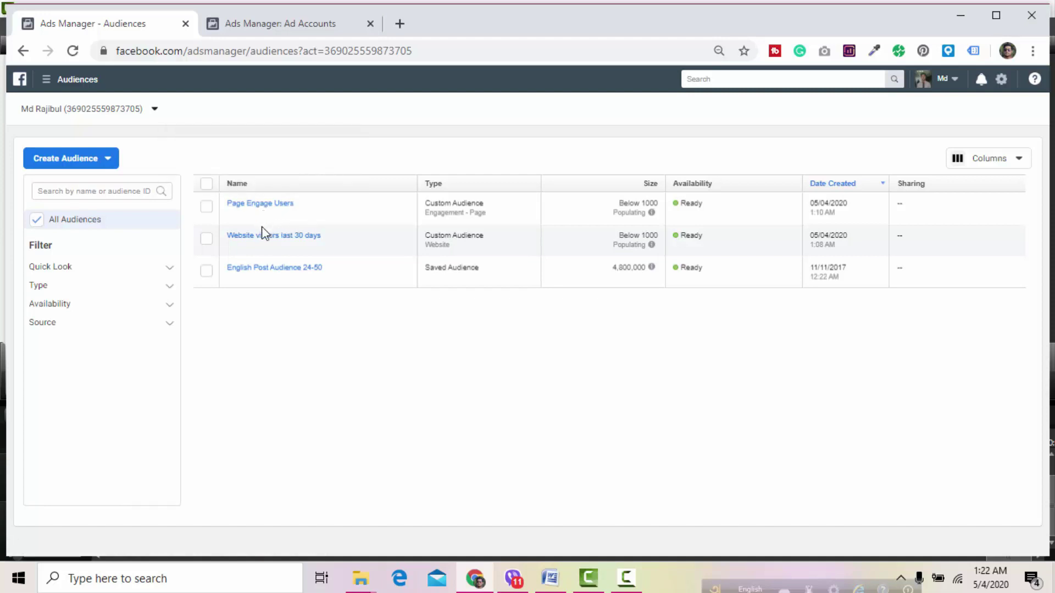
- Start a lookalike audience based on the existing Website visitors last 30 days custom audience
mouse_move(278, 242)
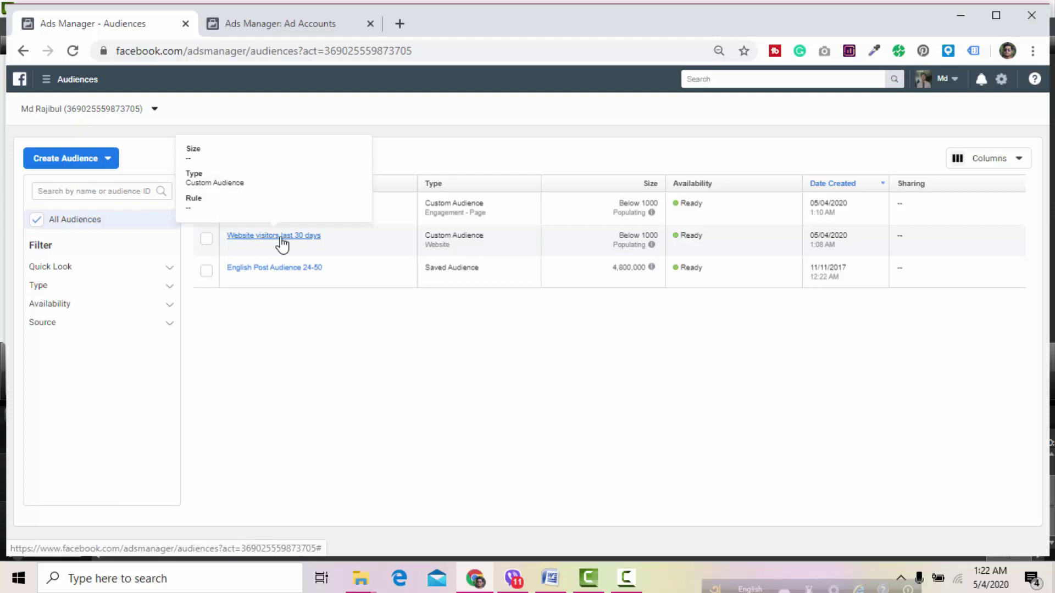
click(207, 239)
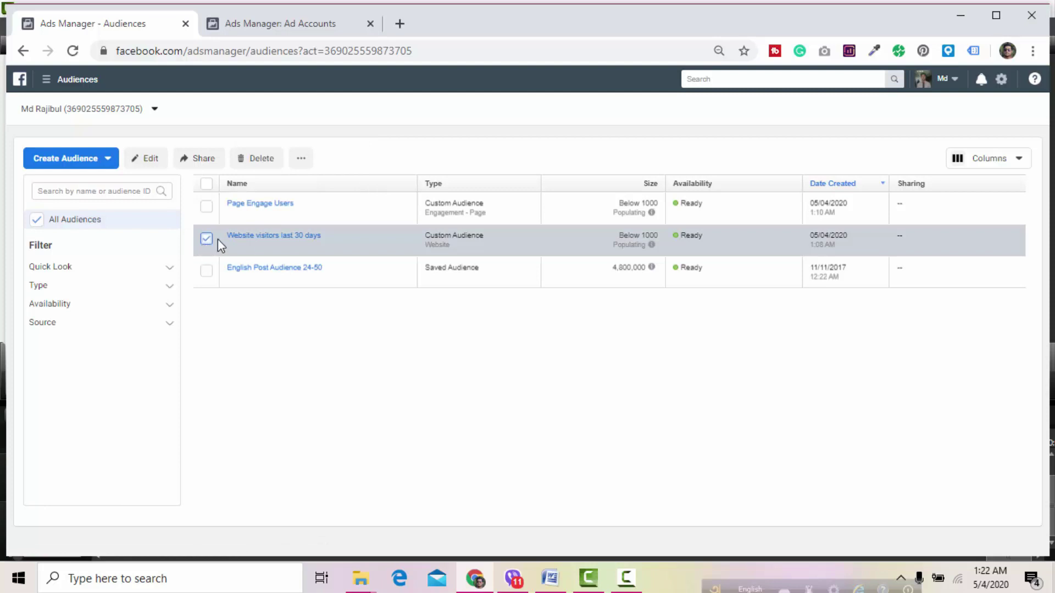
mouse_move(275, 269)
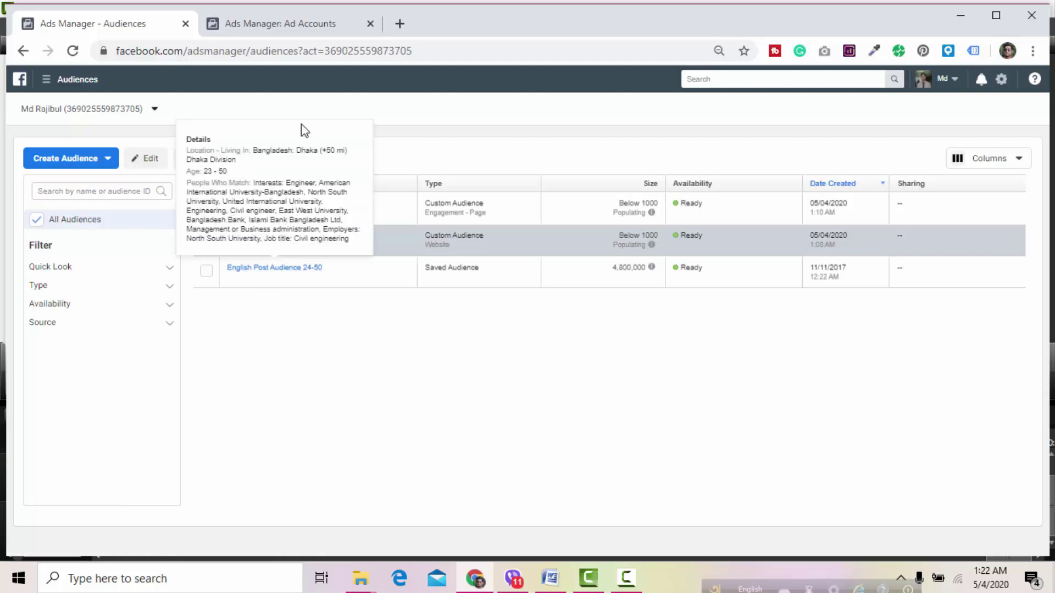
click(300, 159)
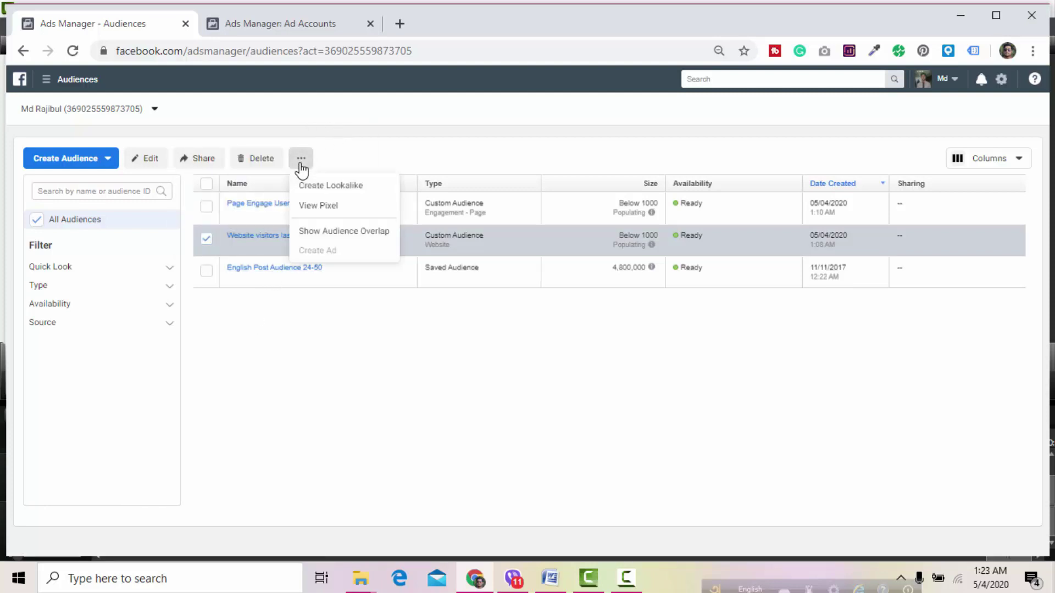
click(320, 189)
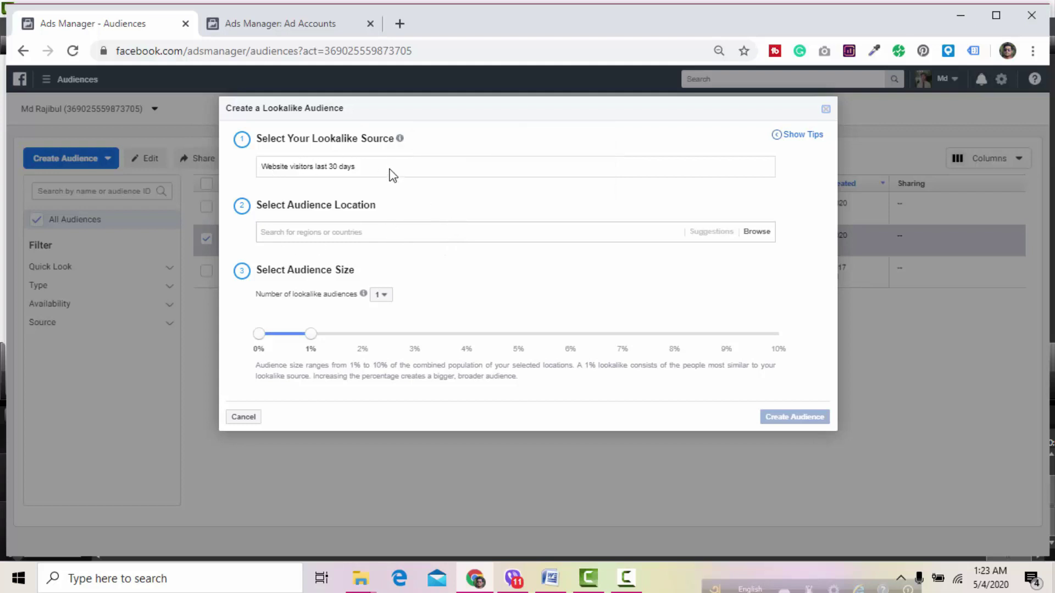
- Try Dhaka as the audience location, and browse the available countries by continent
click(341, 235)
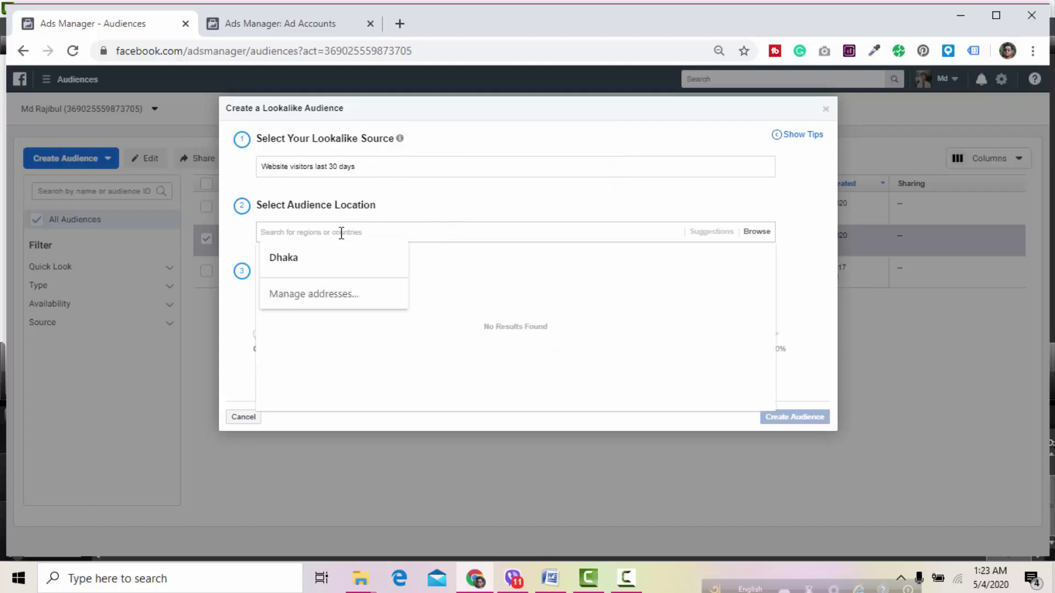
click(323, 258)
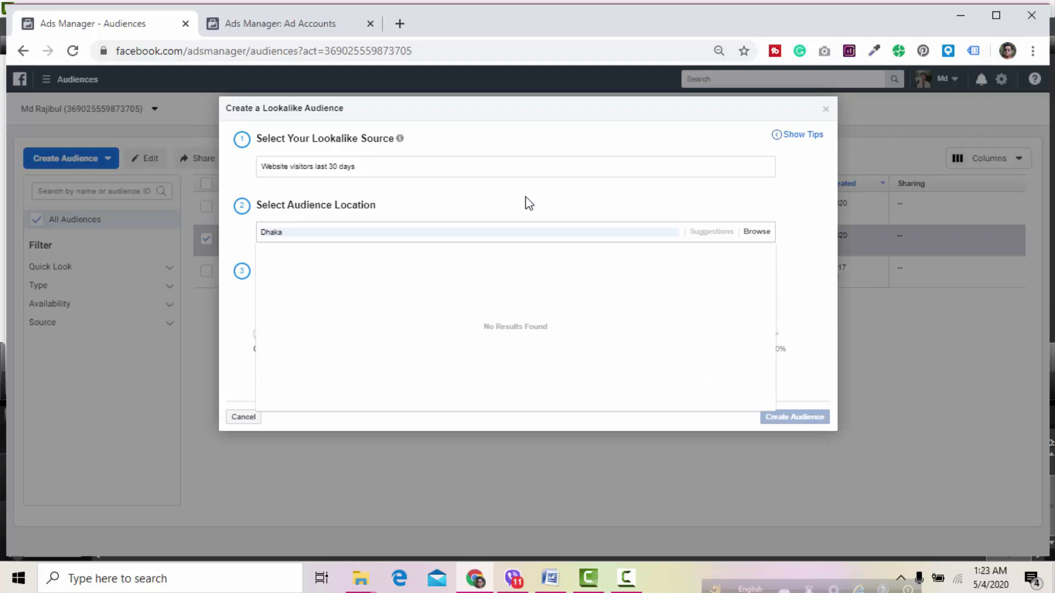
click(758, 233)
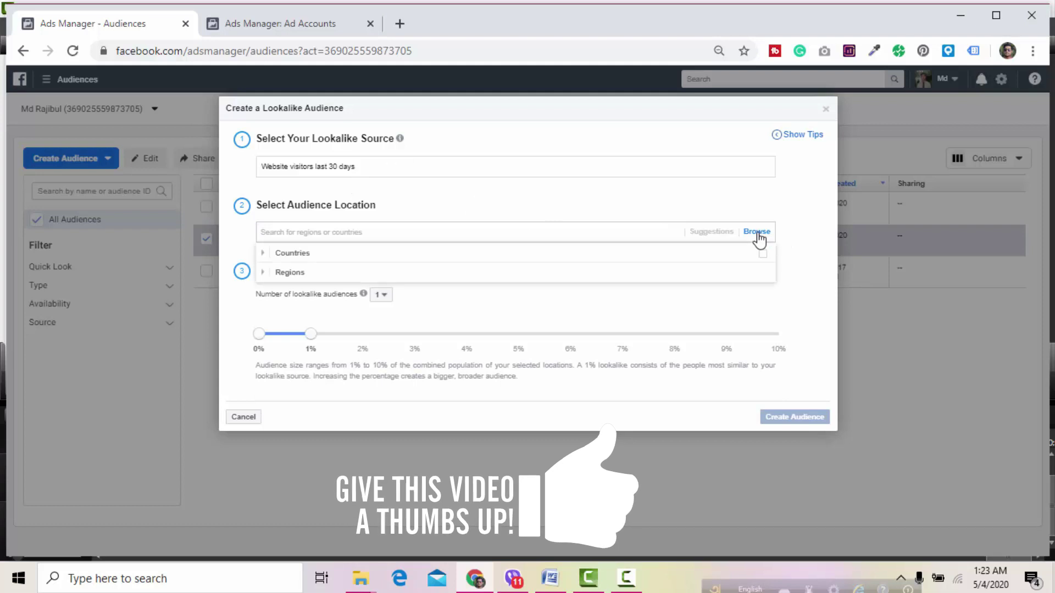
click(383, 255)
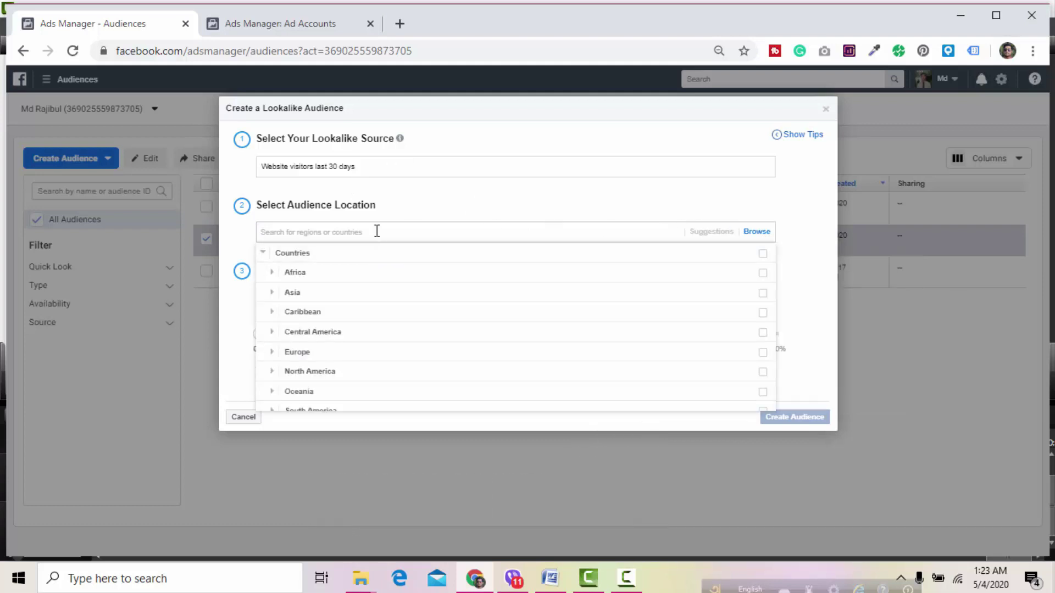
- Search the locations for "ban" and set Bangladesh as the lookalike audience's location
click(377, 230)
text(ban)
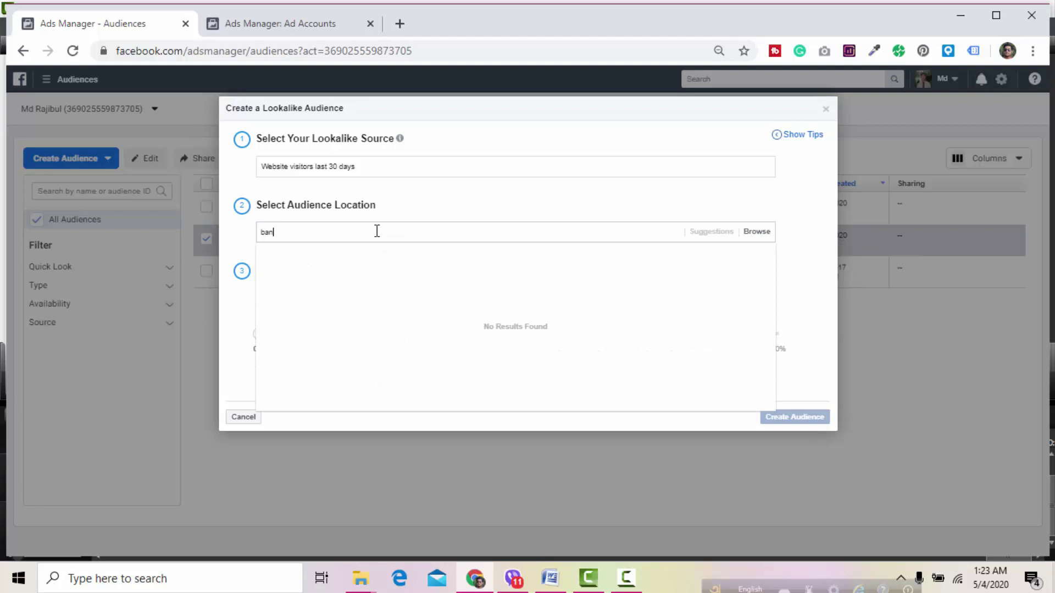
click(348, 257)
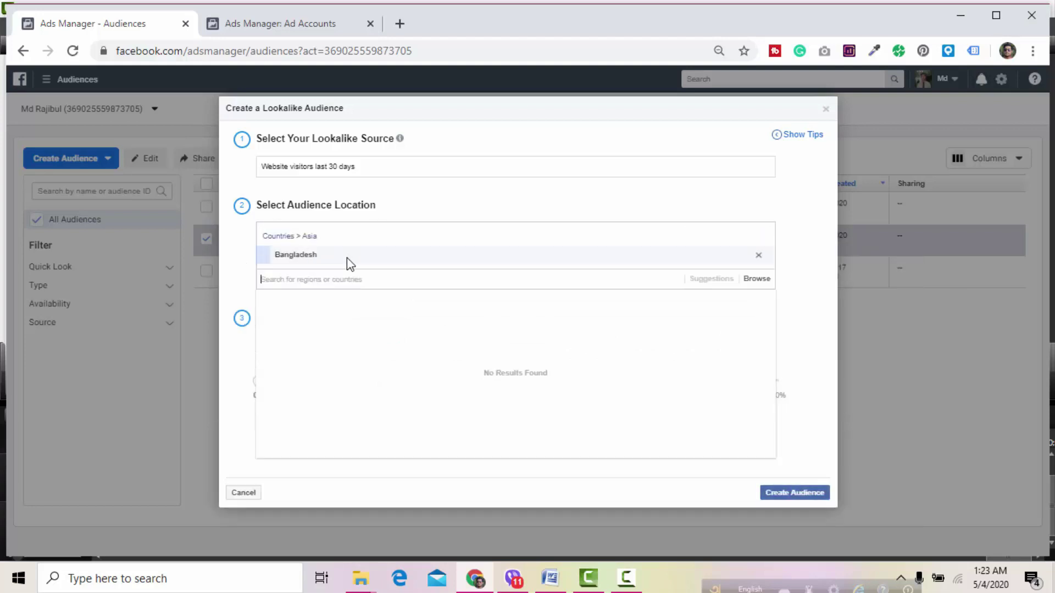
click(810, 279)
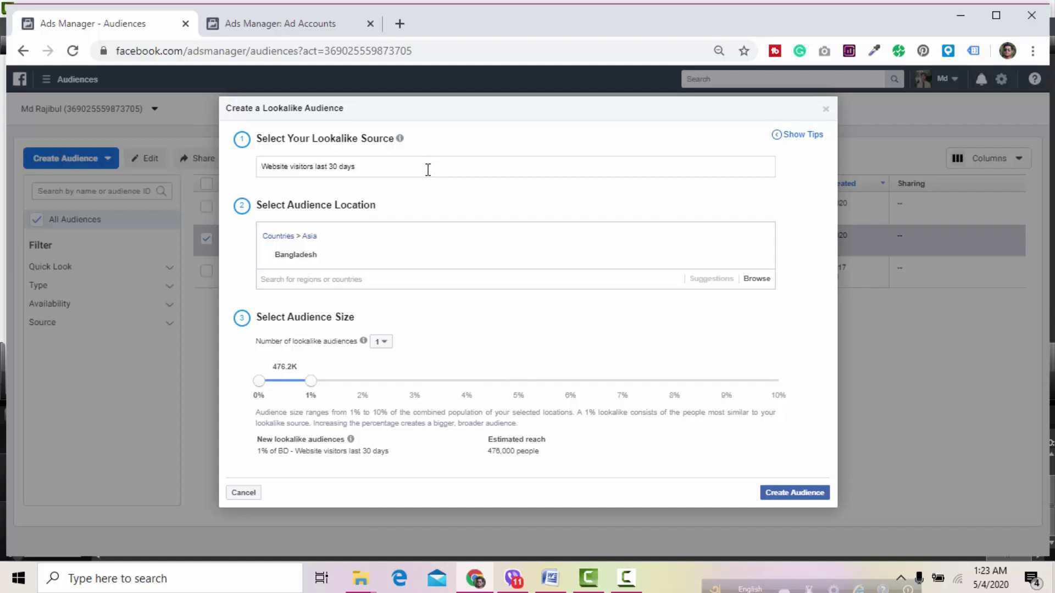
- Try an audience size of 4% for the lookalike, and bring it back to 1%
mouse_move(279, 259)
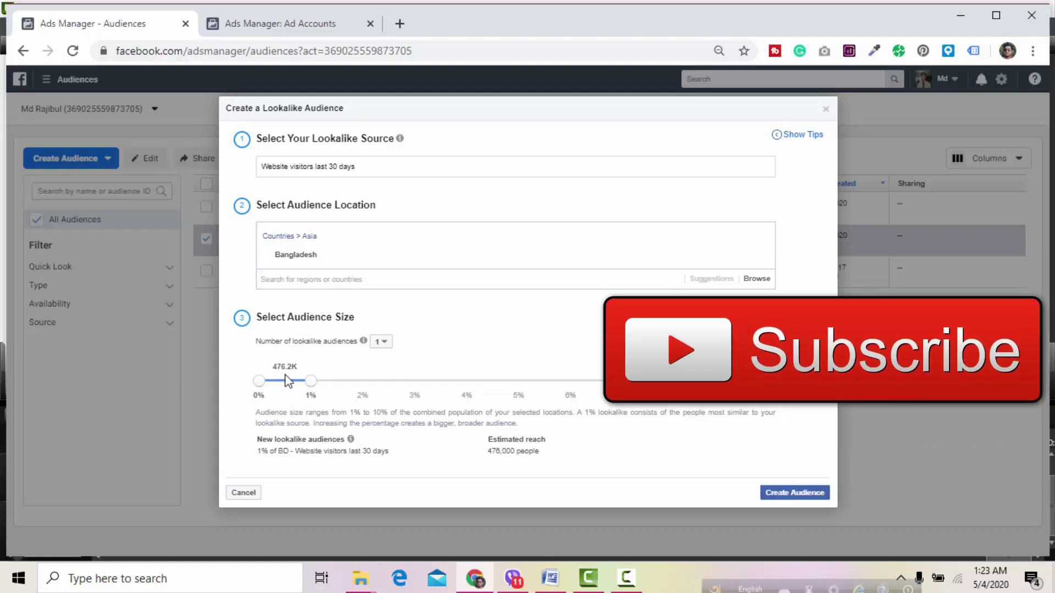
drag(311, 385, 466, 387)
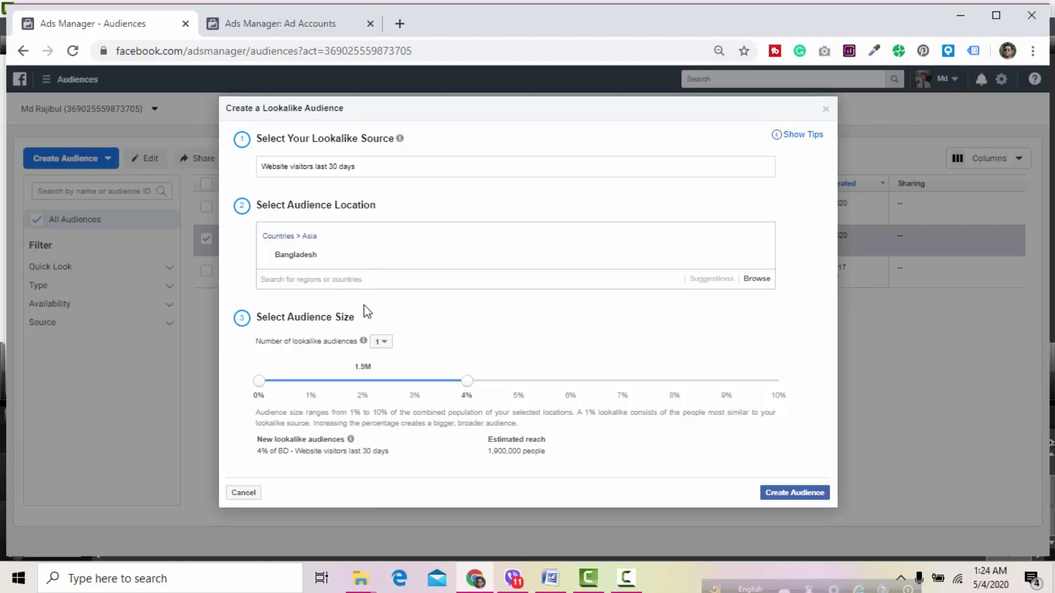
mouse_move(305, 271)
mouse_move(469, 388)
drag(464, 384, 301, 388)
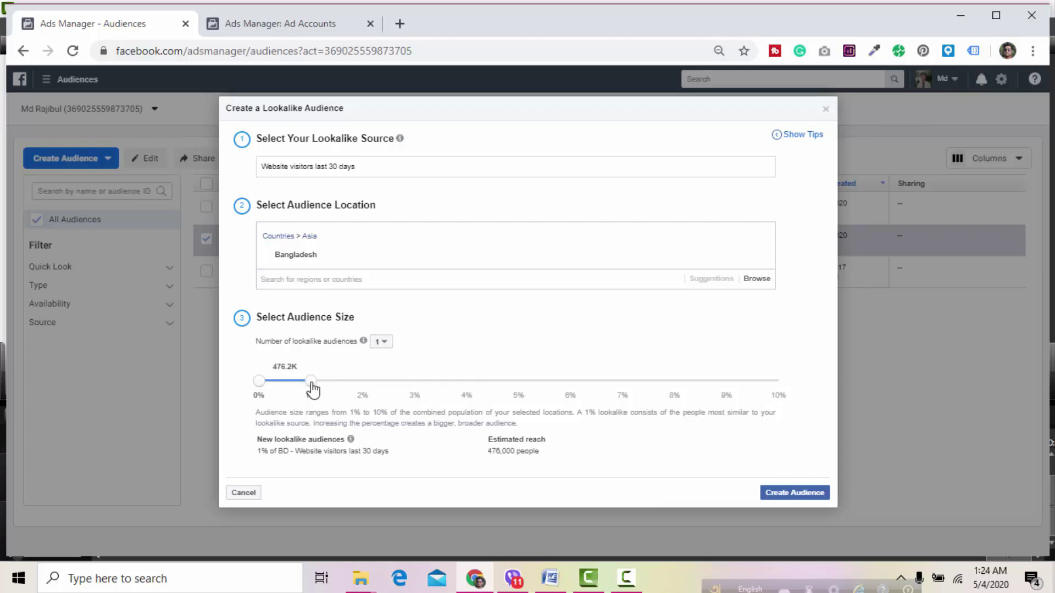
- Set the audience size to 2% and create the lookalike audience
drag(310, 387, 359, 391)
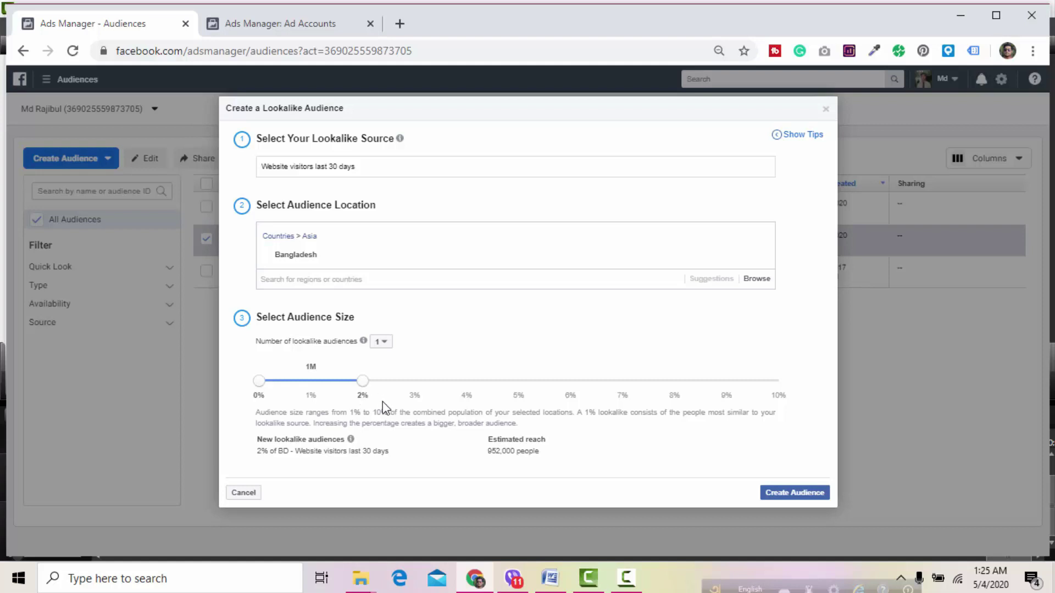
click(800, 493)
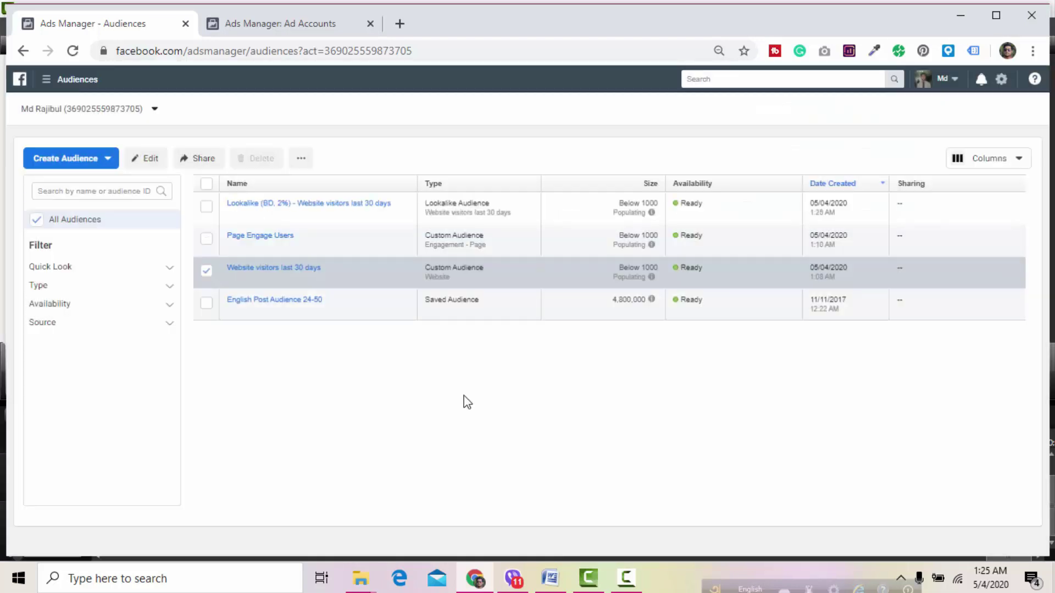
- Check the new lookalike audience in the audience list and read the explanation of its size status
mouse_move(372, 209)
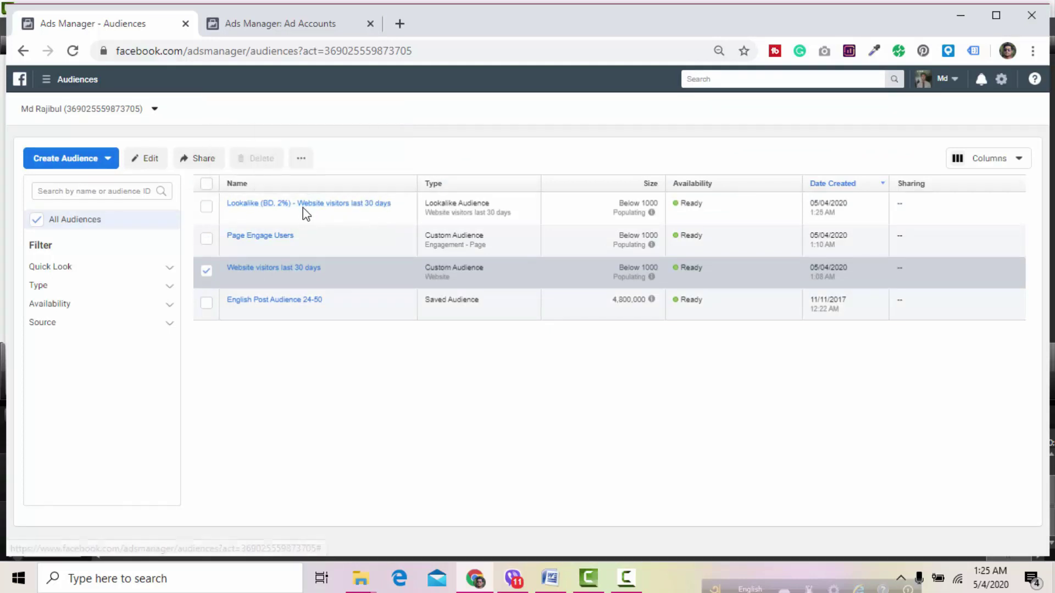
mouse_move(303, 208)
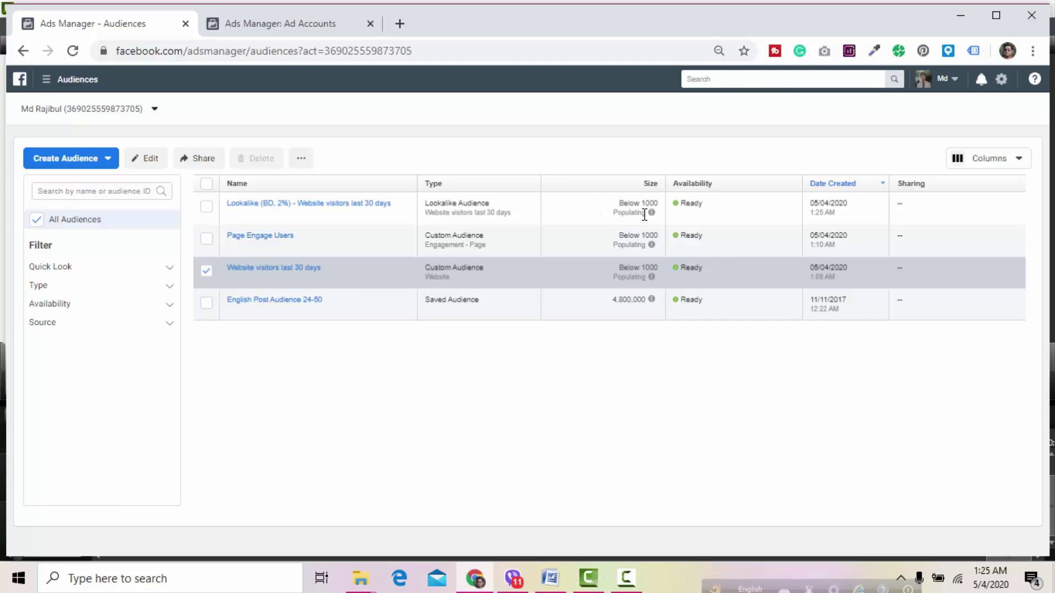
mouse_move(651, 216)
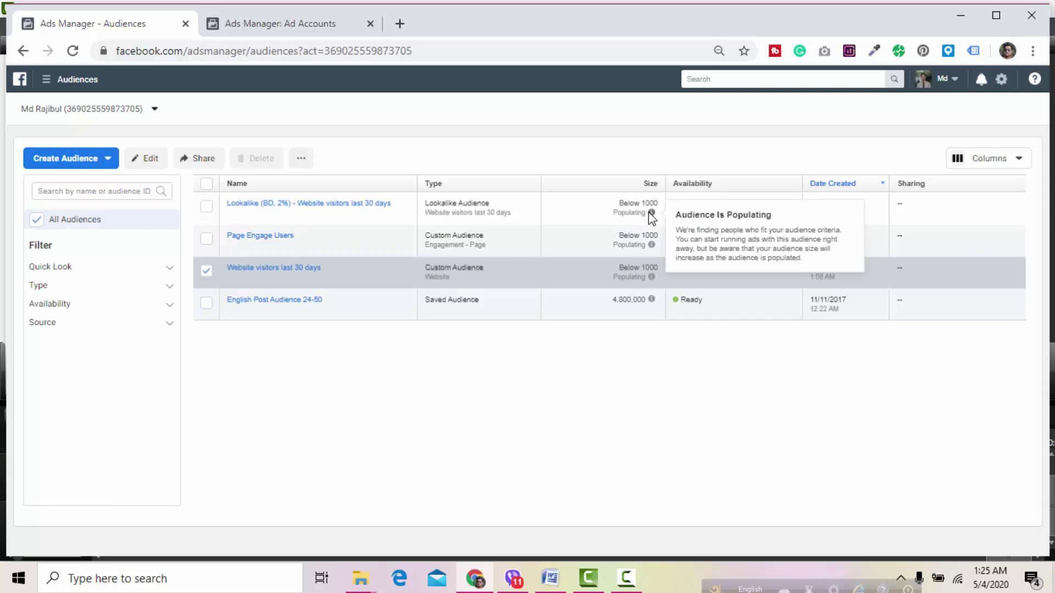